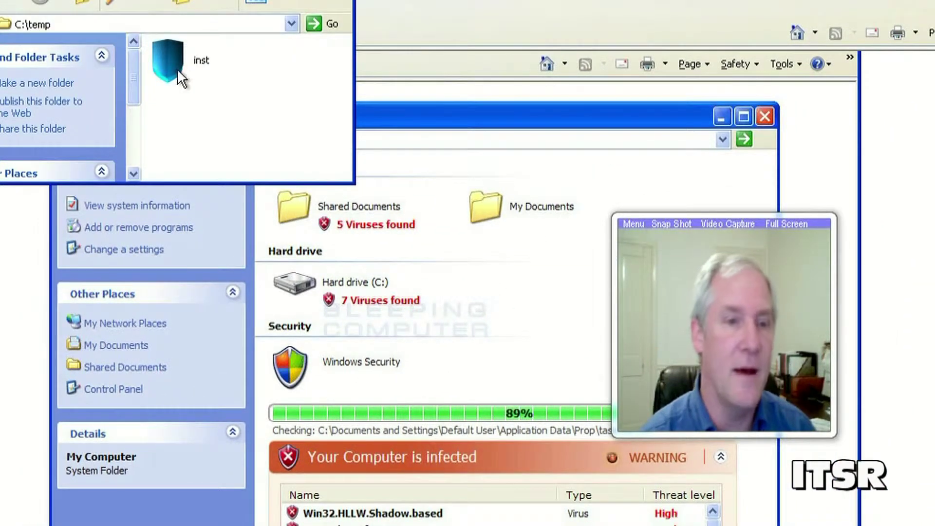
# - Select the downloaded inst installer file in the C:\temp folder window
pyautogui.click(172, 66)
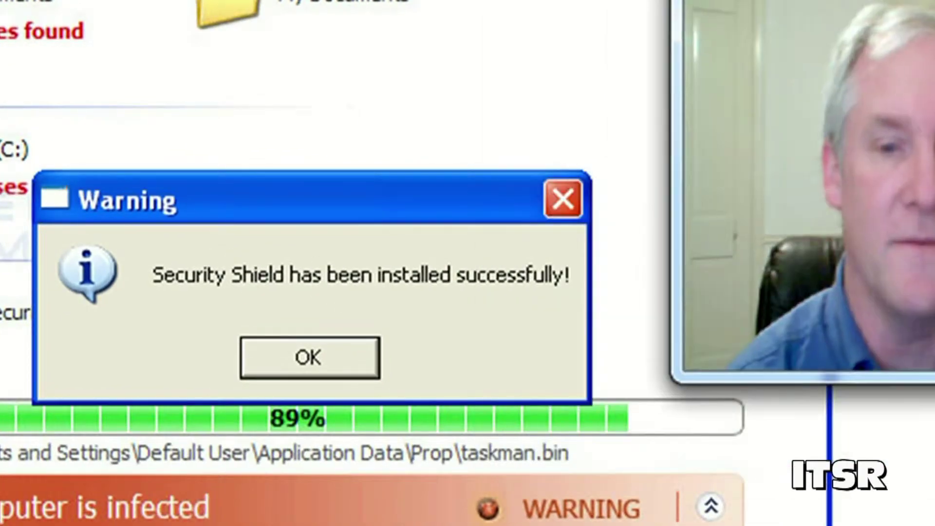
# - Dismiss the Security Shield install notice and decline removing its 44 reported threats
pyautogui.click(359, 359)
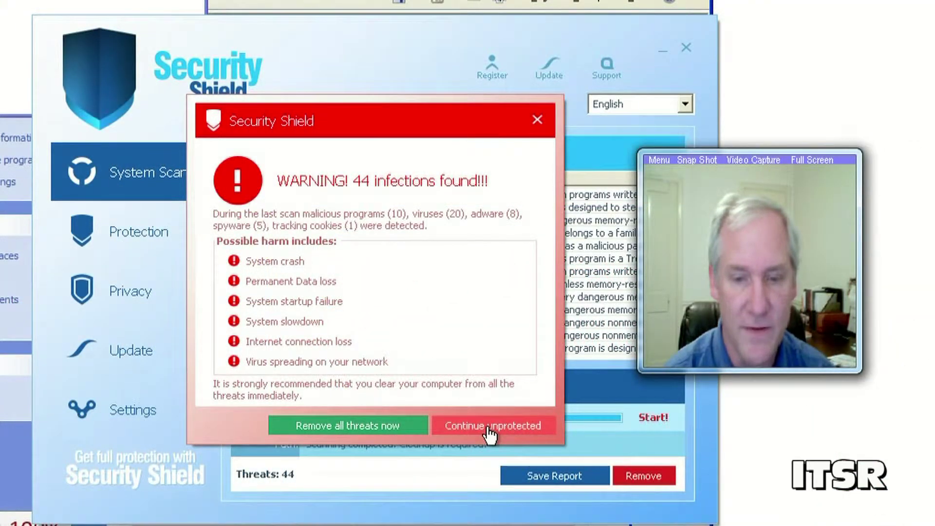
pyautogui.click(491, 428)
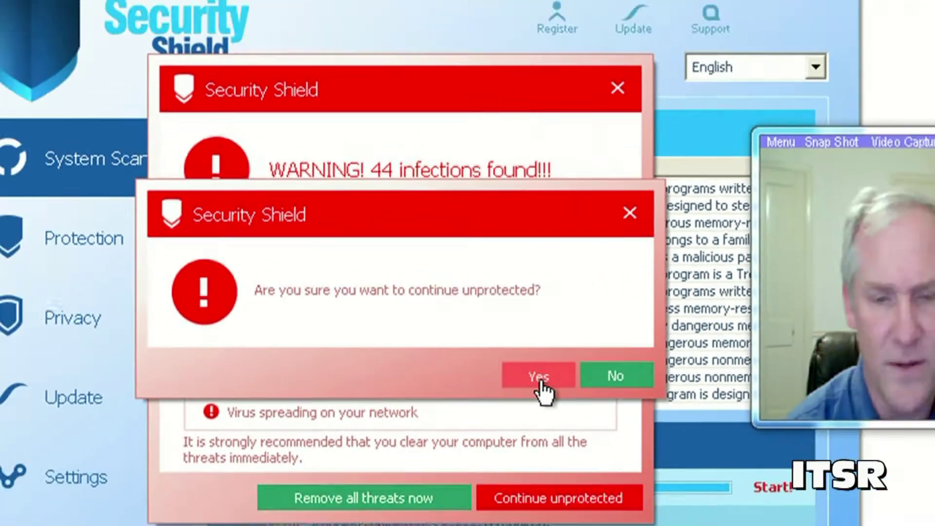
# - Continue unprotected, close Security Shield, Internet Explorer and C:\temp, then open the spyware warning
pyautogui.click(643, 414)
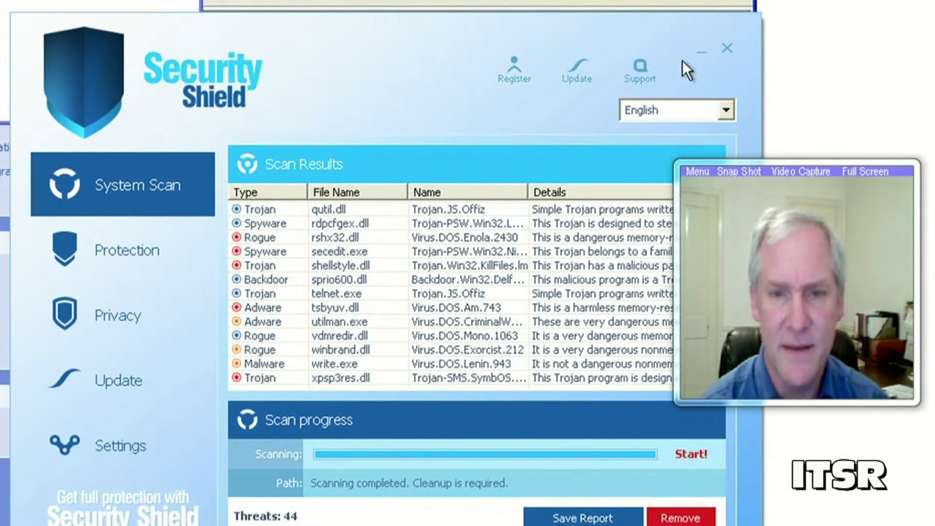
pyautogui.click(727, 49)
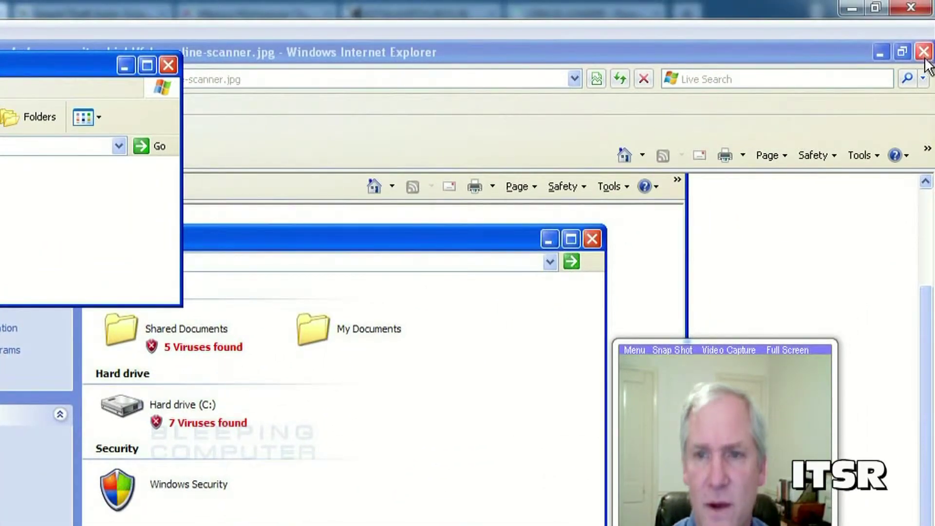
pyautogui.click(924, 53)
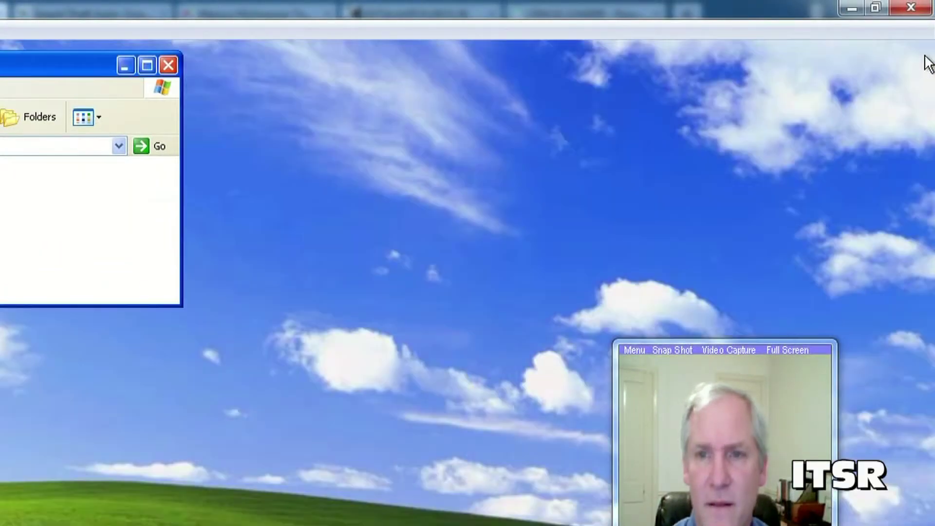
pyautogui.click(168, 65)
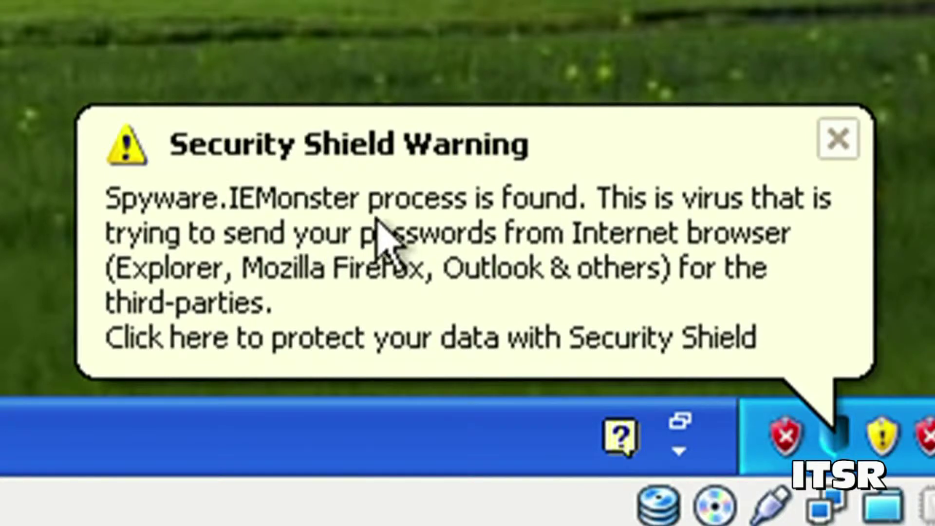
pyautogui.click(472, 232)
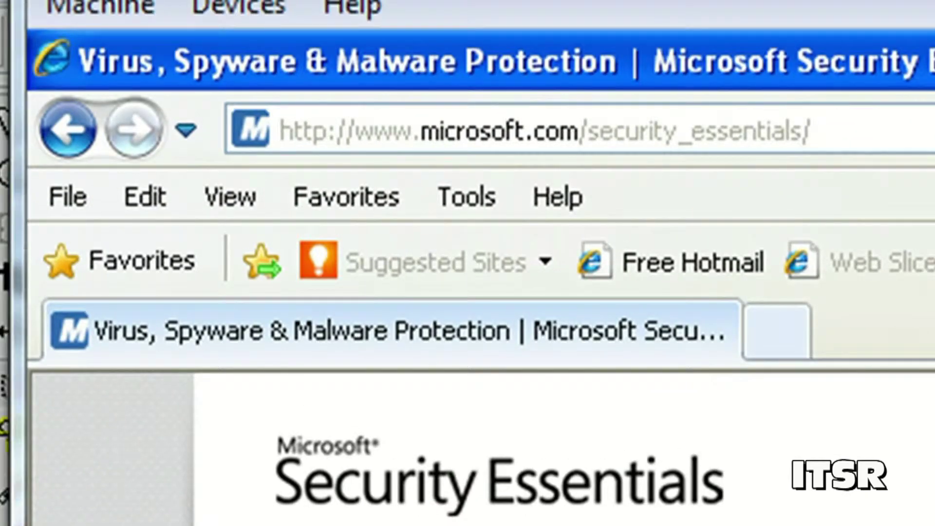
# - Select the whole web address in Internet Explorer's address bar
pyautogui.click(536, 131)
pyautogui.click(813, 131)
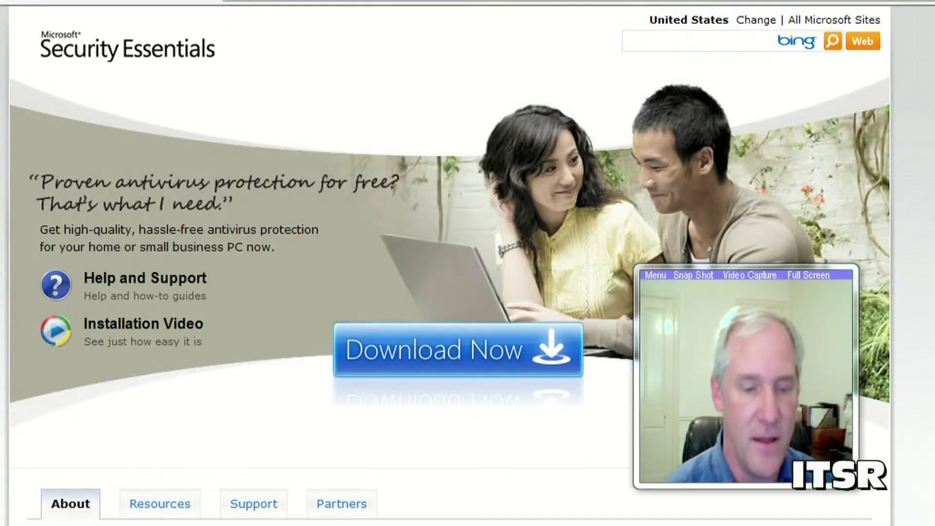
pyautogui.click(214, 216)
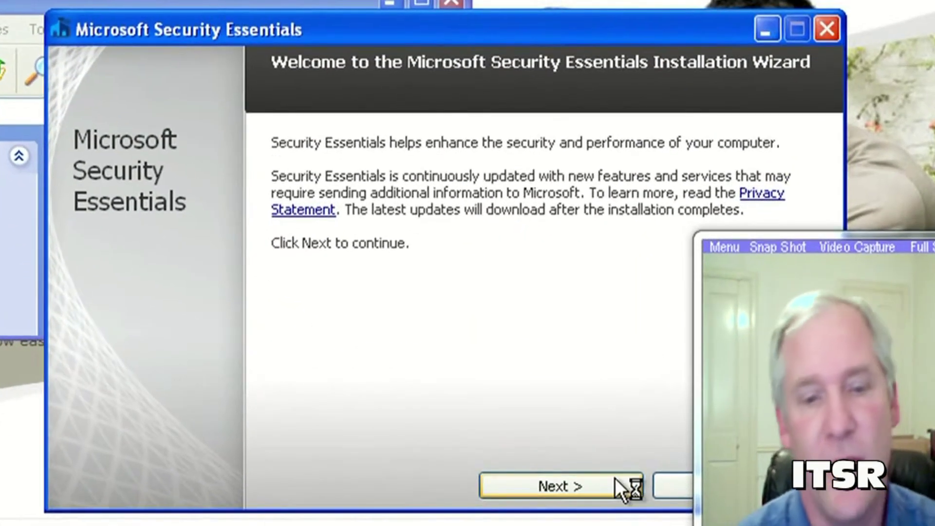
# - Run the mseinstall wizard: accept the license, decline the improvement program, keep the firewall option
pyautogui.click(579, 441)
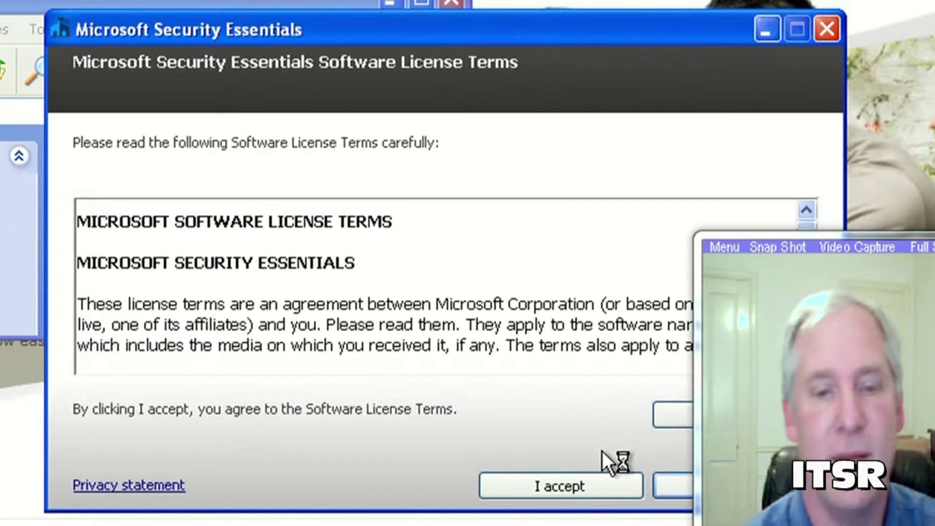
pyautogui.moveTo(904, 263); pyautogui.dragTo(934, 29)
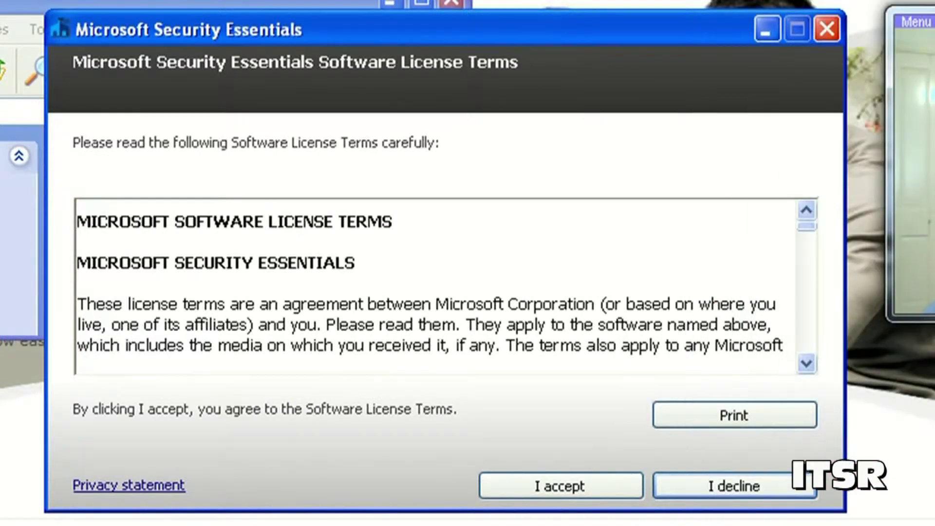
pyautogui.click(601, 492)
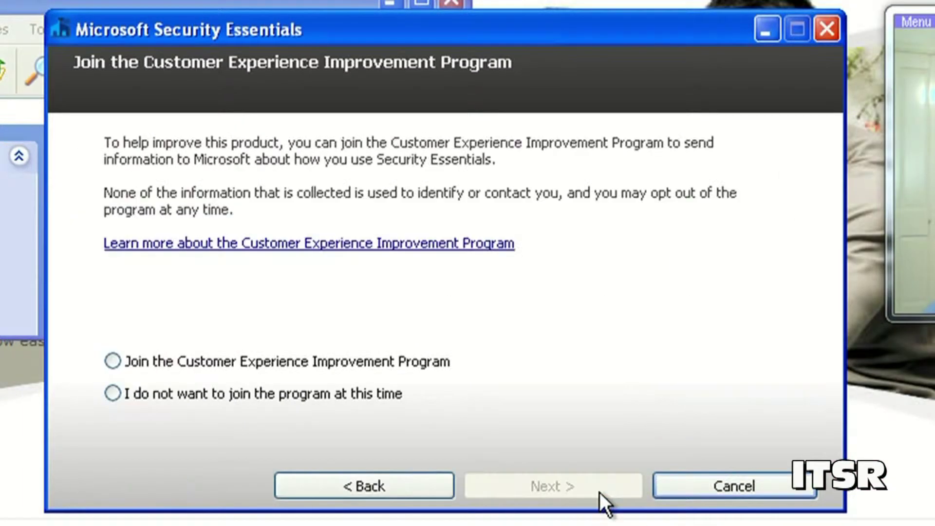
pyautogui.click(288, 401)
pyautogui.click(553, 488)
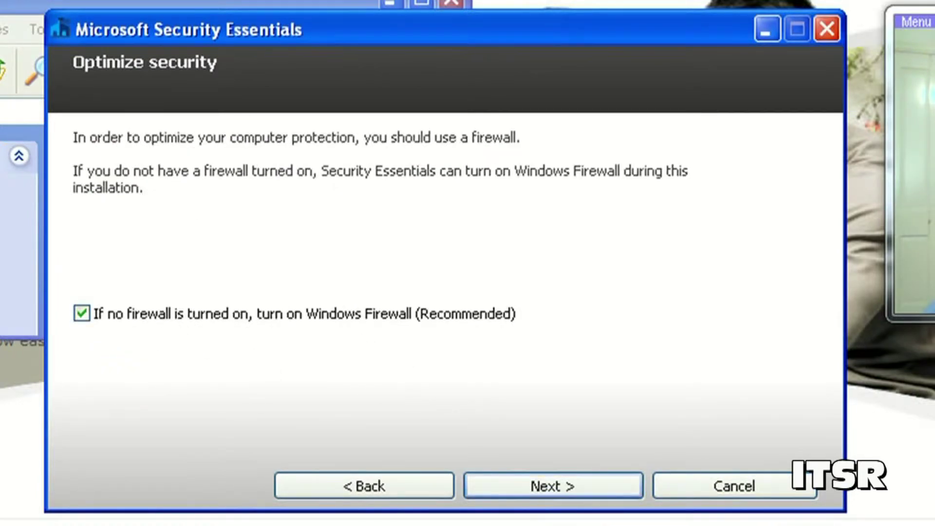
pyautogui.click(583, 484)
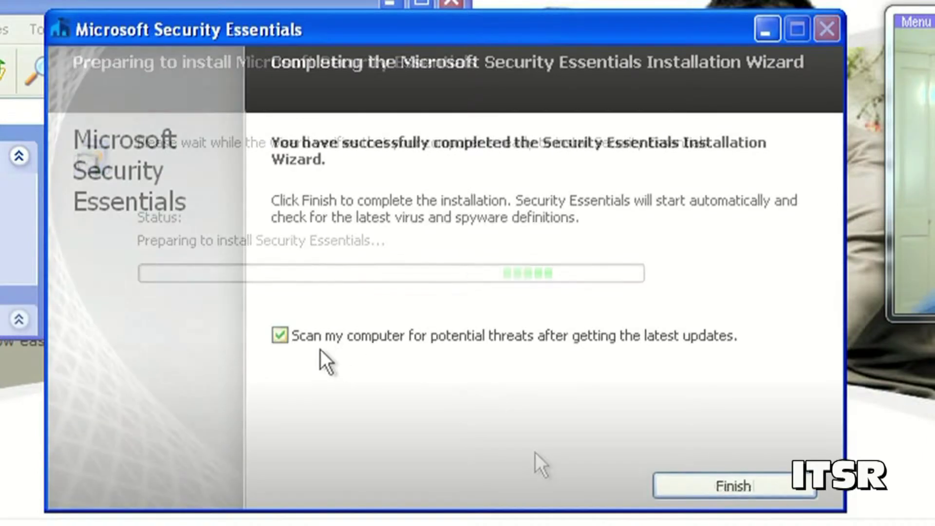
pyautogui.click(722, 497)
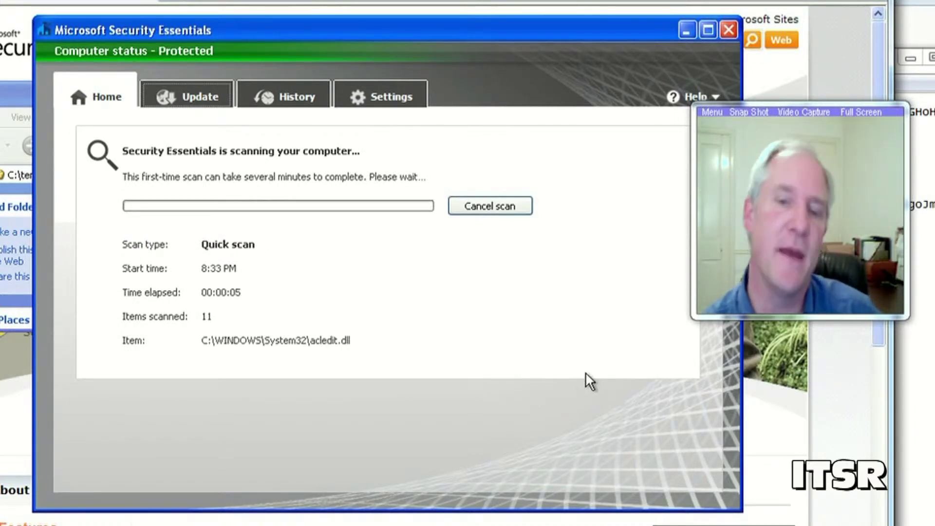
# - Cancel the first-time quick scan from the Home tab
pyautogui.click(501, 212)
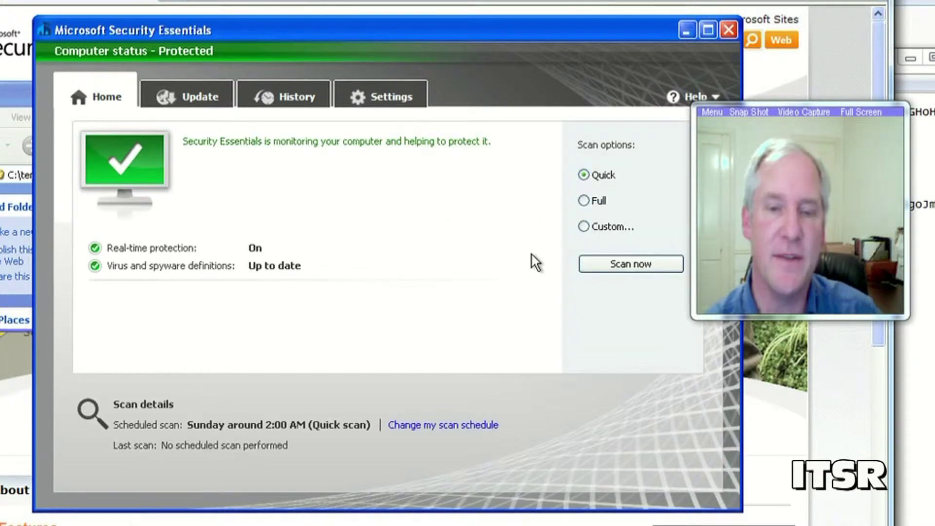
# - Set up a custom scan targeting only the virii folder on Local Disk (C:)
pyautogui.click(585, 227)
pyautogui.click(614, 266)
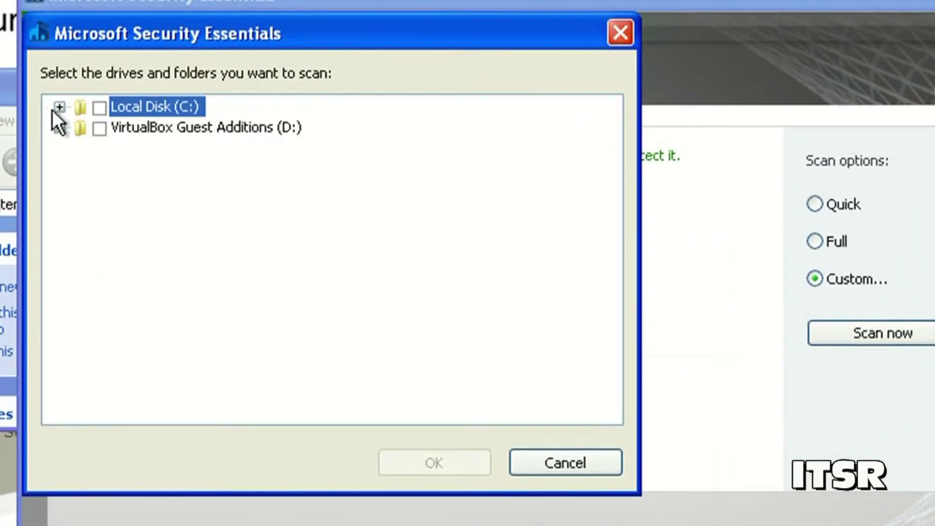
pyautogui.click(59, 106)
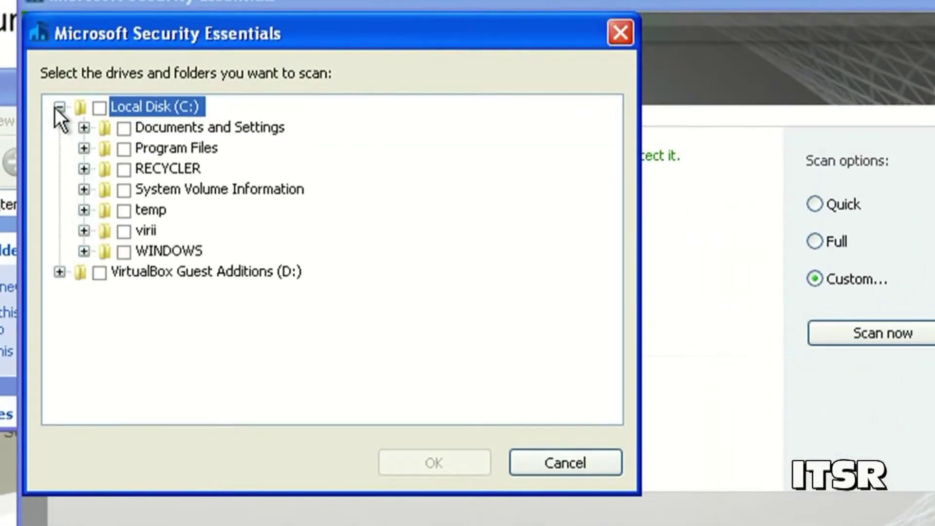
pyautogui.click(123, 231)
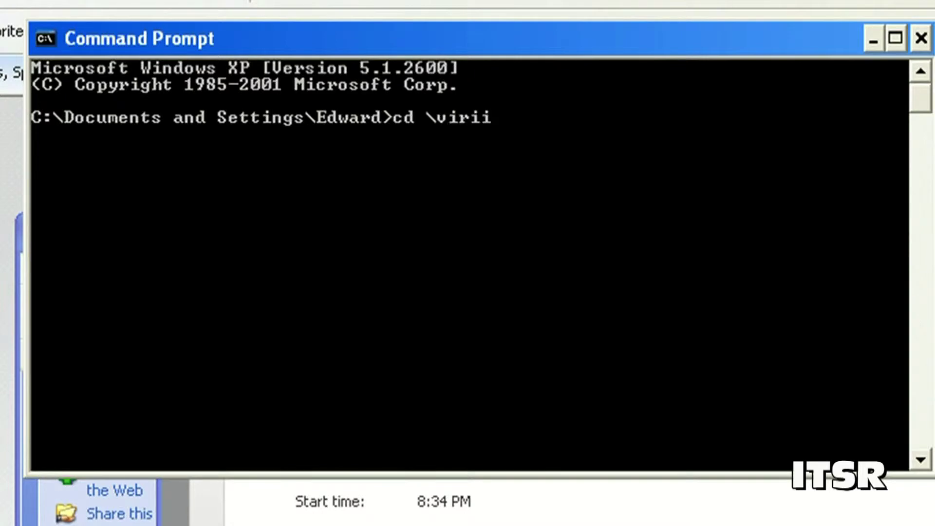
# - Change into C:\virii and run dir to list its 113 malware sample files
pyautogui.press('Return')
pyautogui.write('dur')
pyautogui.press('Return')
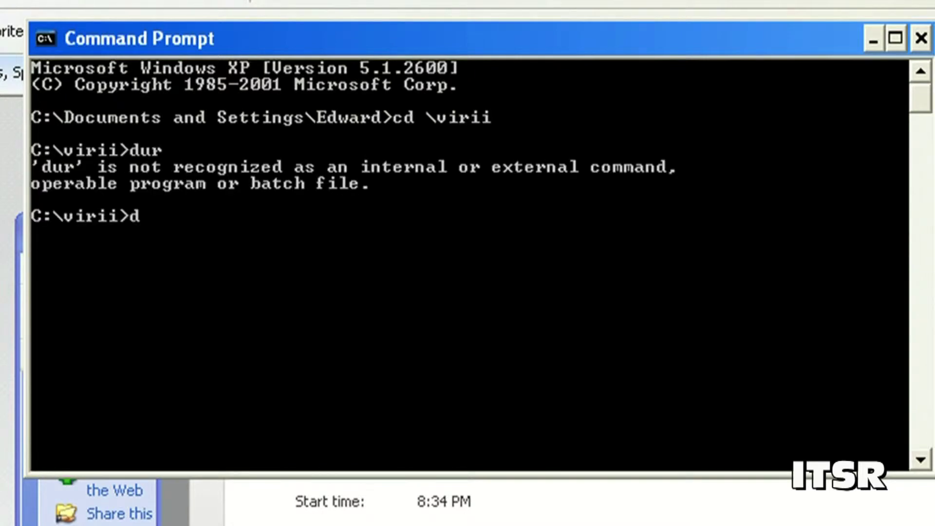
pyautogui.write('dir')
pyautogui.press('Return')
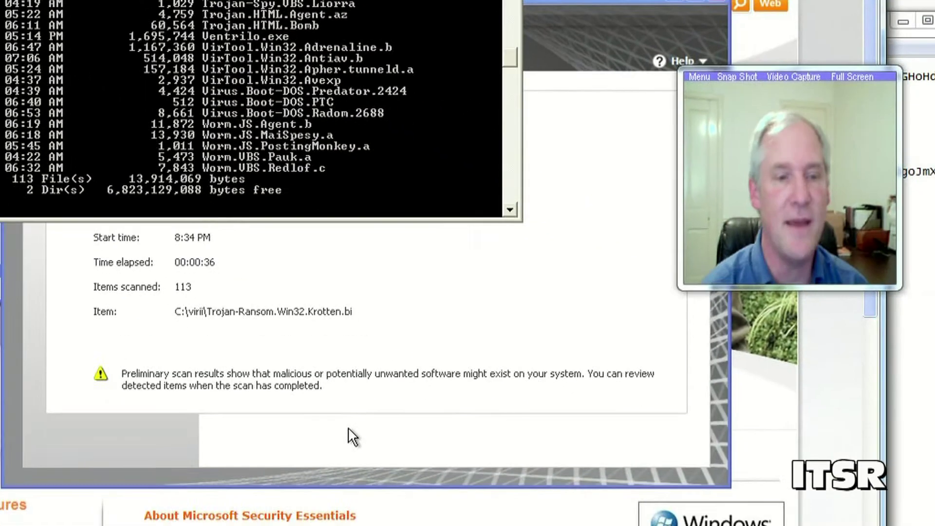
pyautogui.click(577, 7)
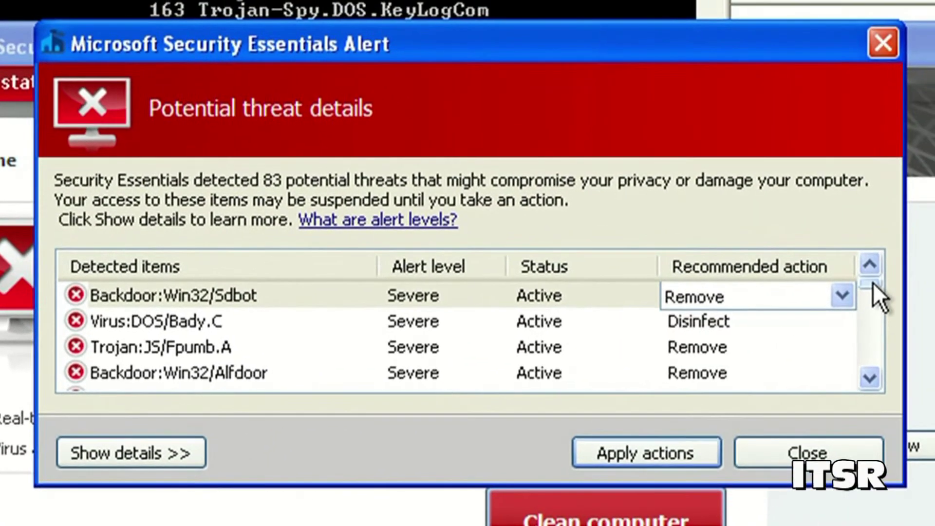
# - Apply recommended actions to all 83 threats, dismiss the failed-actions error and close the alert
pyautogui.moveTo(877, 292)
pyautogui.mouseDown()
pyautogui.moveTo(880, 364)
pyautogui.moveTo(881, 280)
pyautogui.mouseUp()
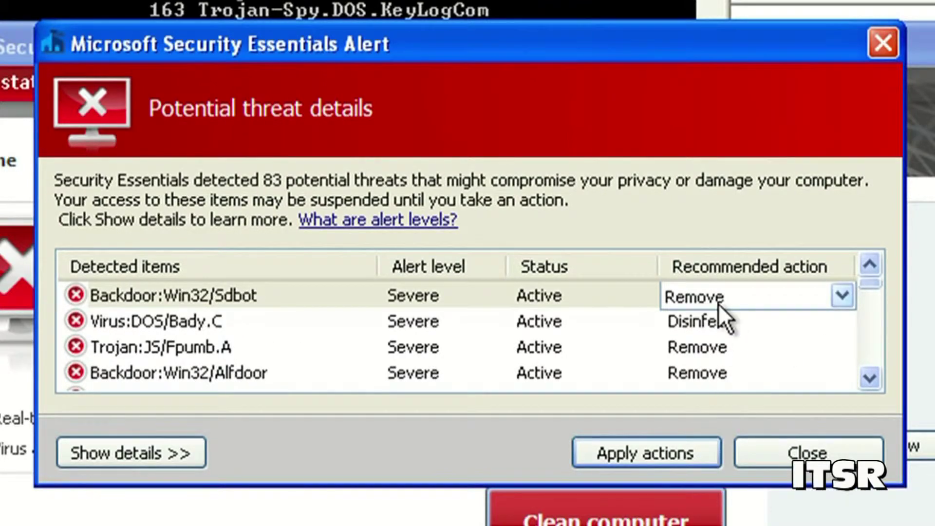
pyautogui.click(704, 453)
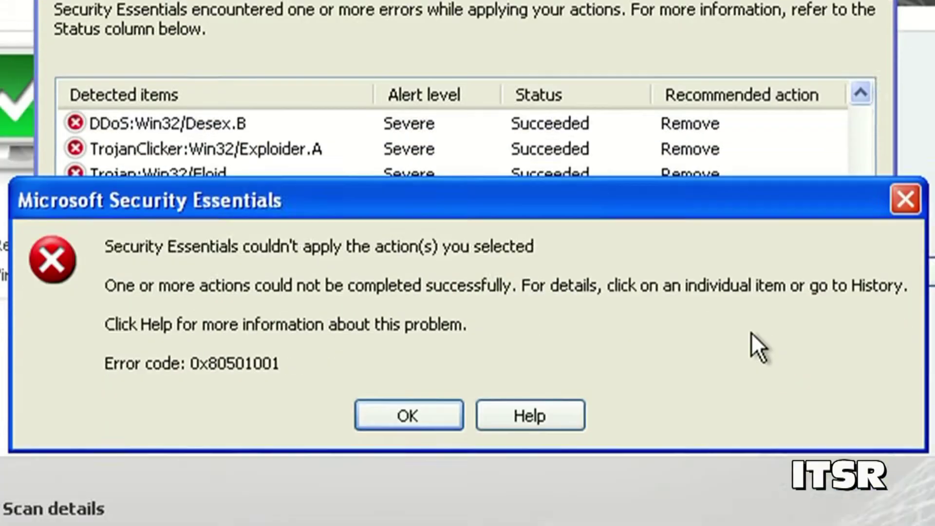
pyautogui.press('Return')
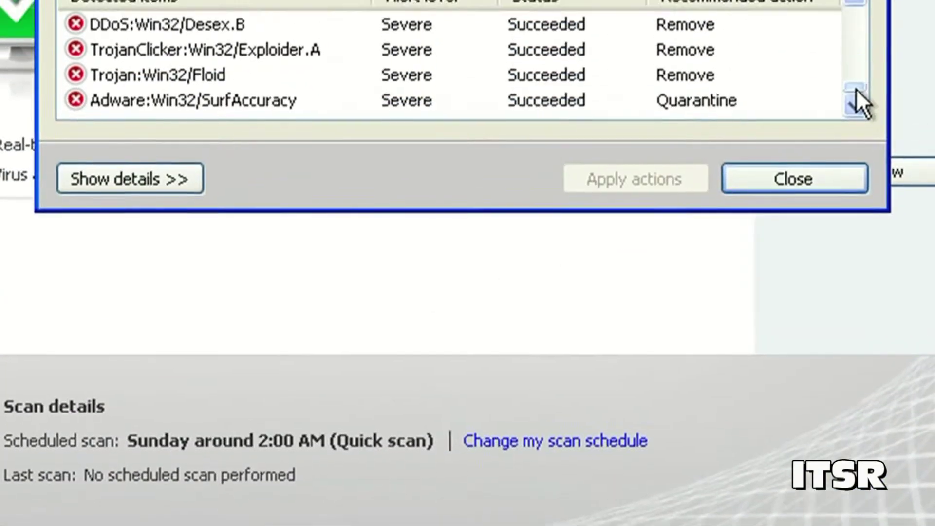
pyautogui.moveTo(862, 68); pyautogui.dragTo(857, 42)
pyautogui.moveTo(869, 352); pyautogui.dragTo(868, 368)
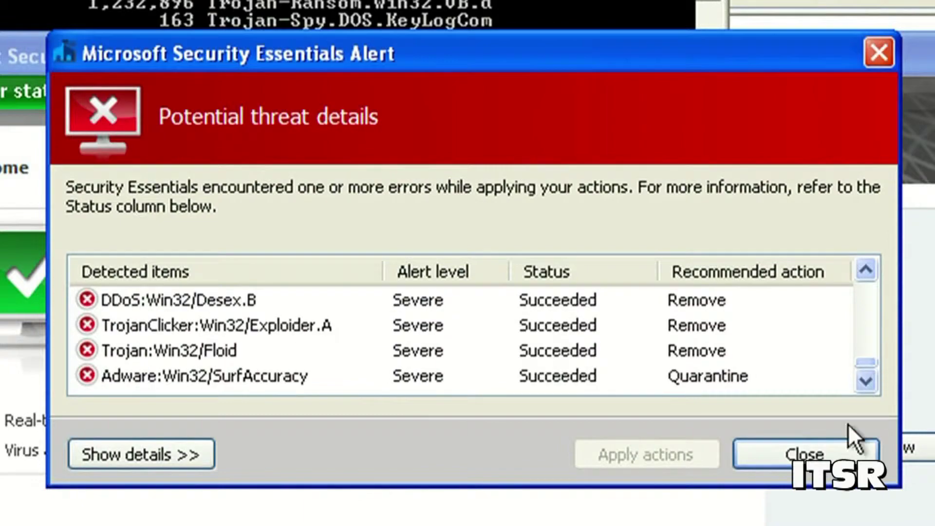
pyautogui.click(823, 461)
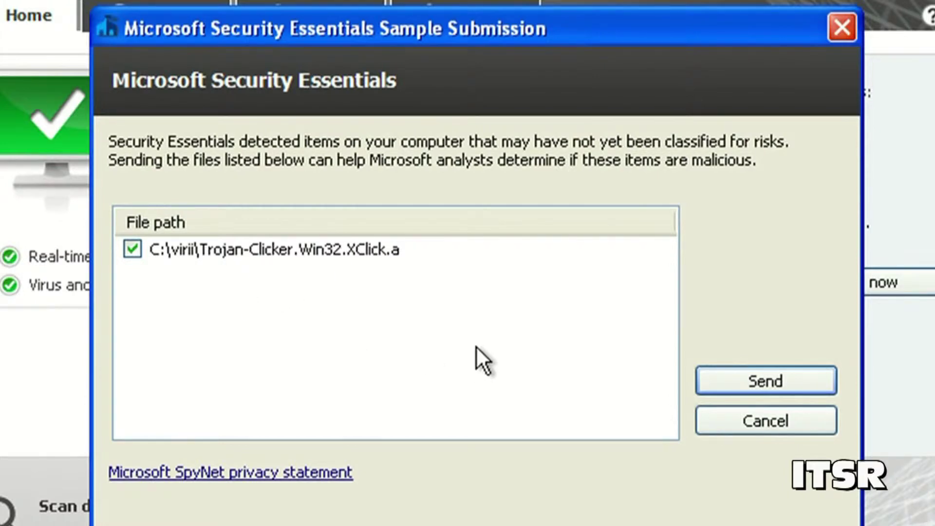
# - Send the XClick.a sample to Microsoft, start a rescan, and run dir showing 46 files left
pyautogui.click(764, 381)
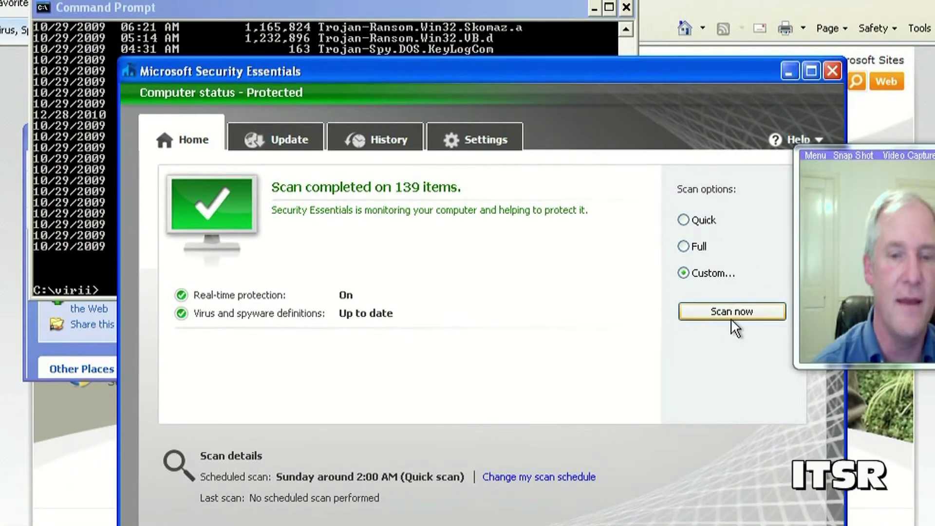
pyautogui.click(862, 286)
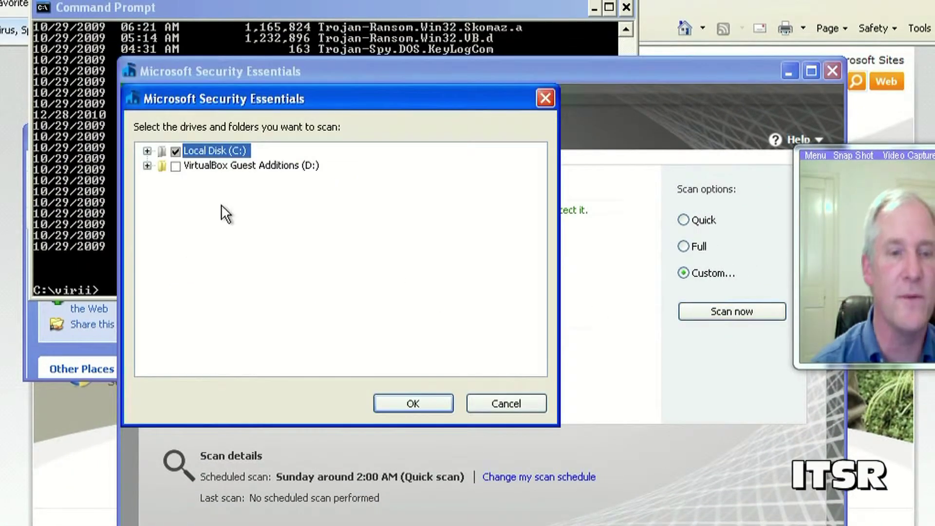
pyautogui.click(92, 179)
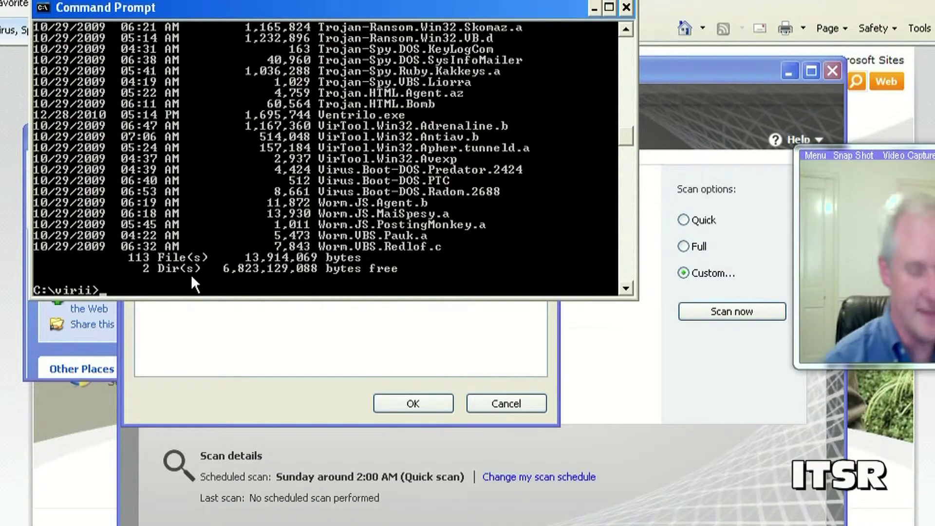
pyautogui.write('dir')
pyautogui.press('Return')
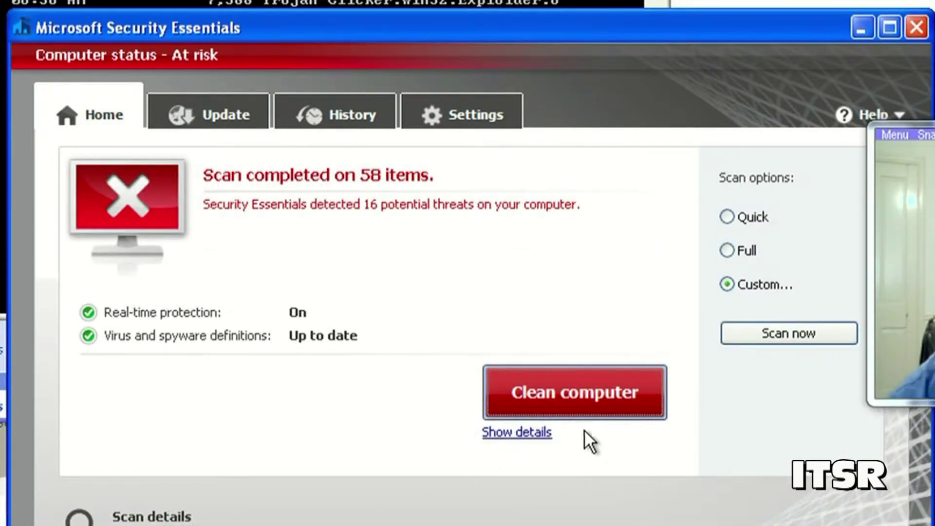
# - Switch the listed threats' actions to Remove and apply them, clearing all 16 threats
pyautogui.click(499, 435)
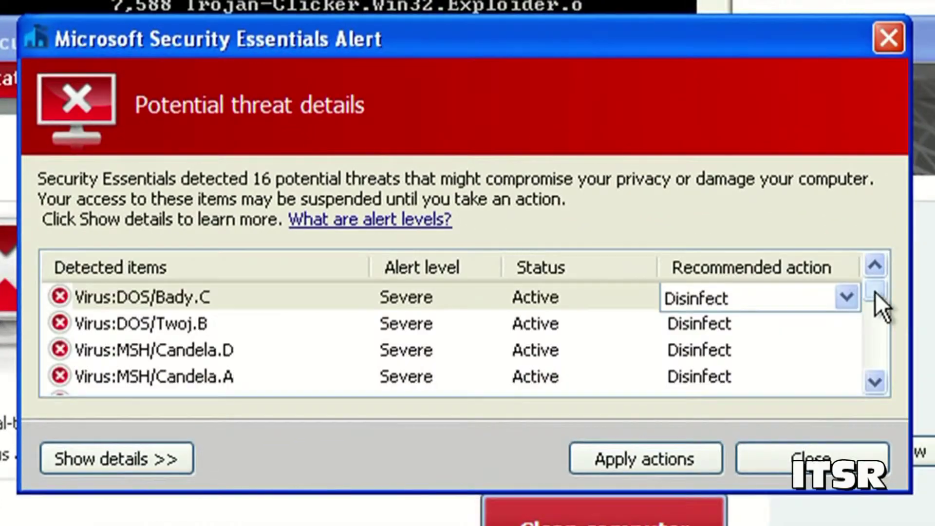
pyautogui.moveTo(876, 291)
pyautogui.mouseDown()
pyautogui.moveTo(875, 367)
pyautogui.moveTo(875, 291)
pyautogui.mouseUp()
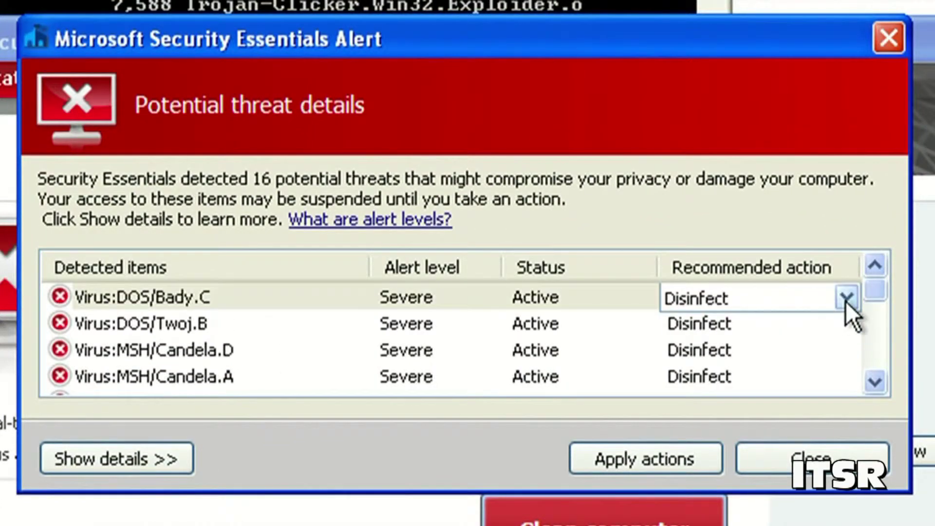
pyautogui.click(845, 299)
pyautogui.click(806, 366)
pyautogui.click(828, 321)
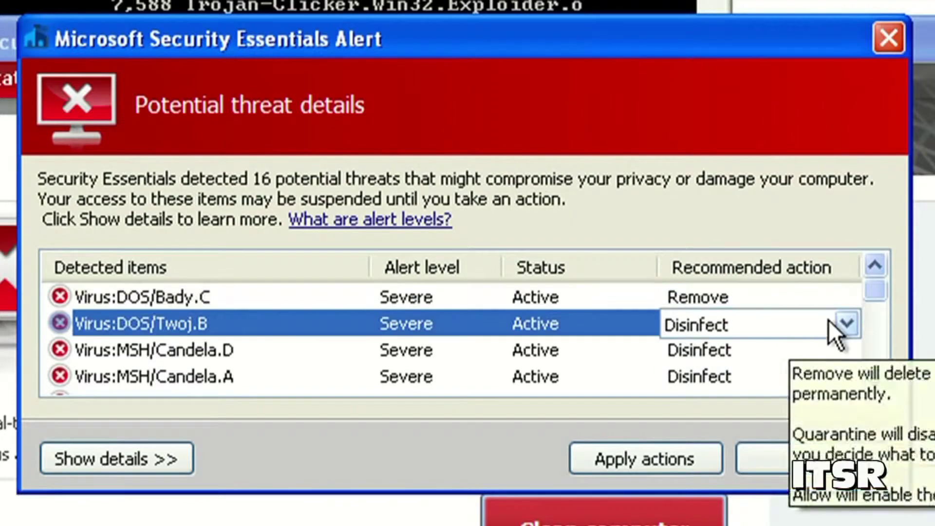
pyautogui.click(847, 323)
pyautogui.click(806, 391)
pyautogui.click(698, 467)
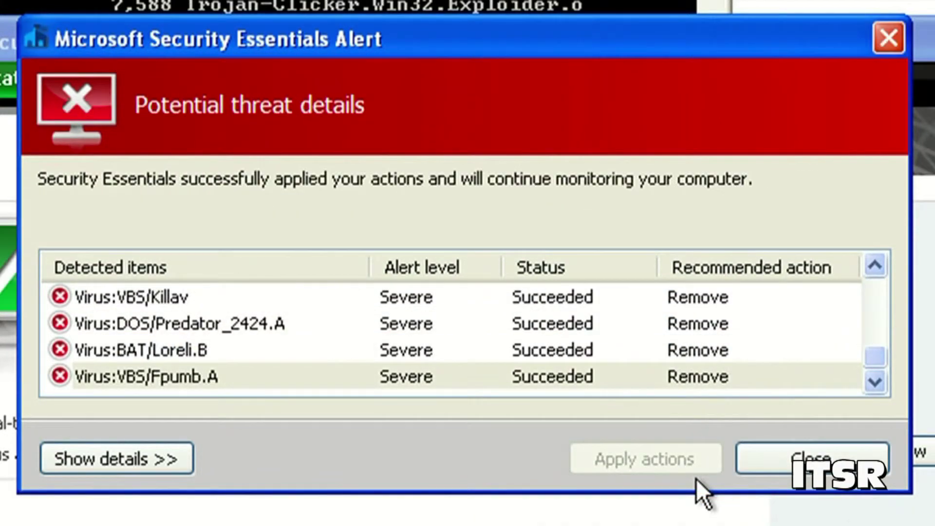
pyautogui.click(773, 463)
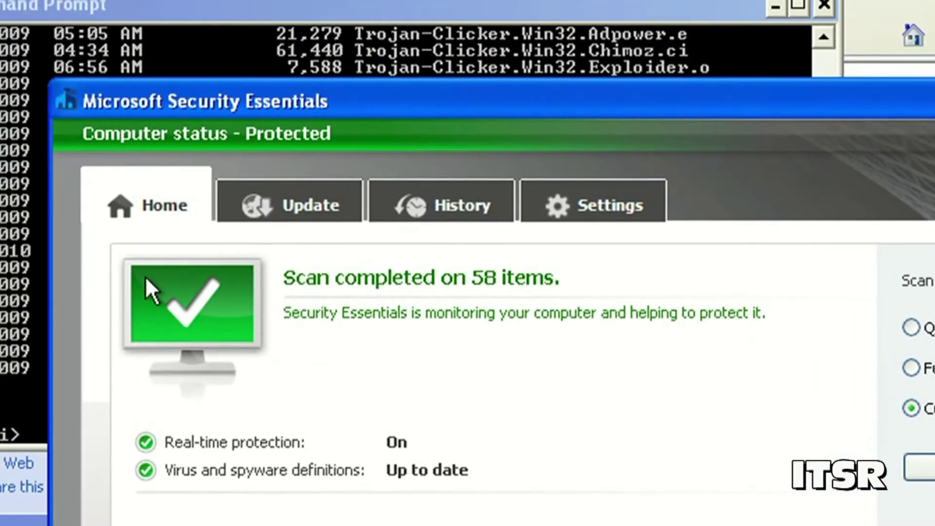
# - Run dir in C:\virii to confirm 32 files remain after cleanup
pyautogui.click(188, 428)
pyautogui.write('dir')
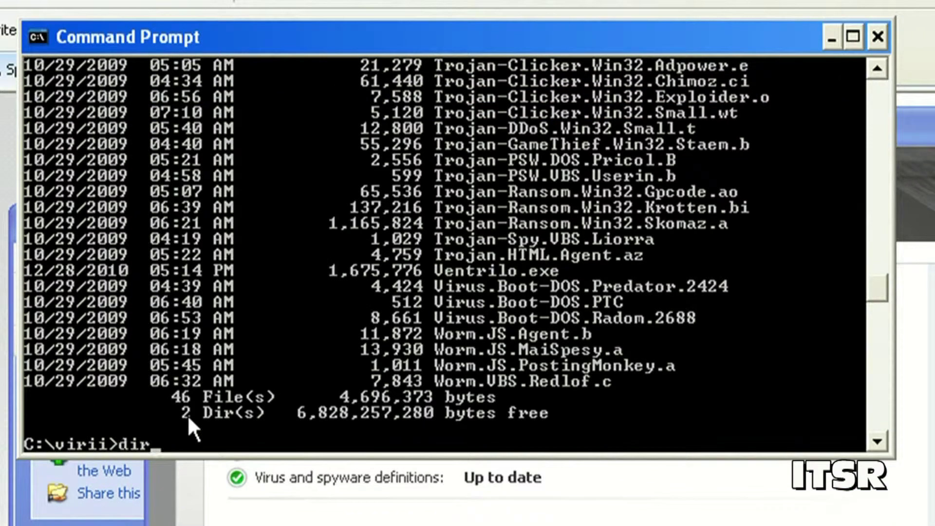
pyautogui.press('Return')
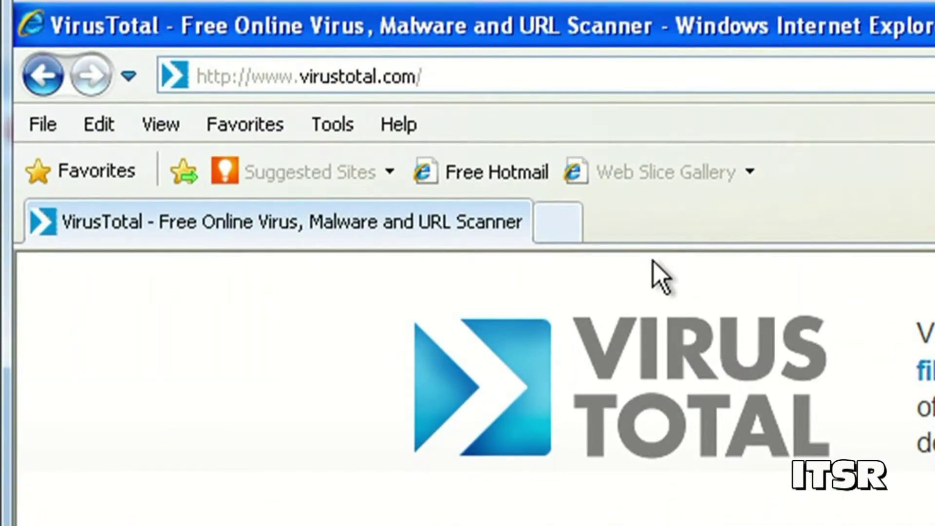
# - Copy the Trojan-GameThief.Win32.Staem.b file name from the console listing
pyautogui.hotkey('alt', 'Tab')
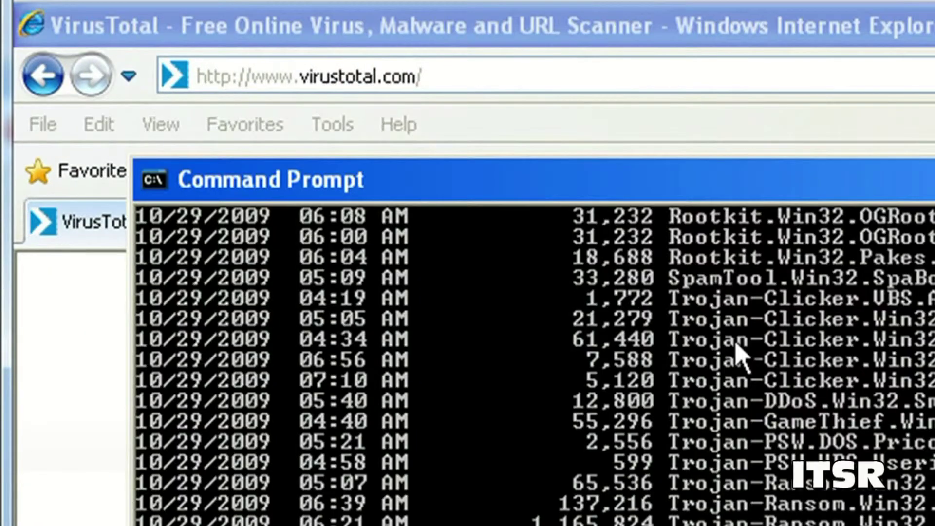
pyautogui.rightClick(735, 346)
pyautogui.click(748, 358)
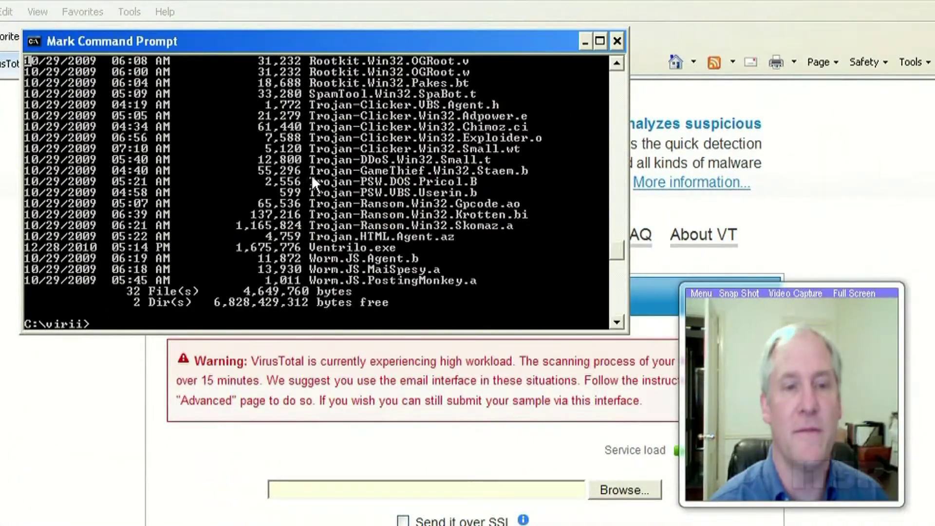
pyautogui.moveTo(490, 295); pyautogui.dragTo(801, 302)
pyautogui.press('Return')
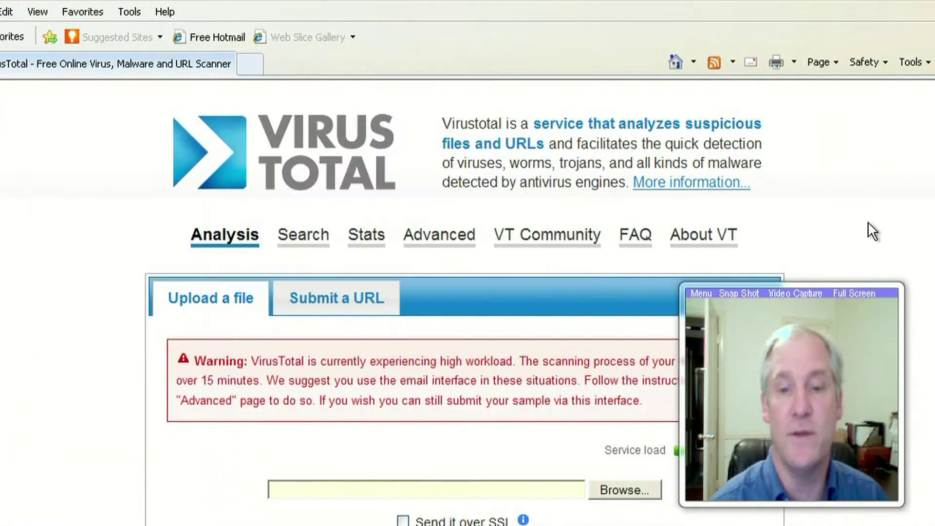
# - Upload the Staem.b file to VirusTotal and request a fresh reanalysis
pyautogui.click(612, 491)
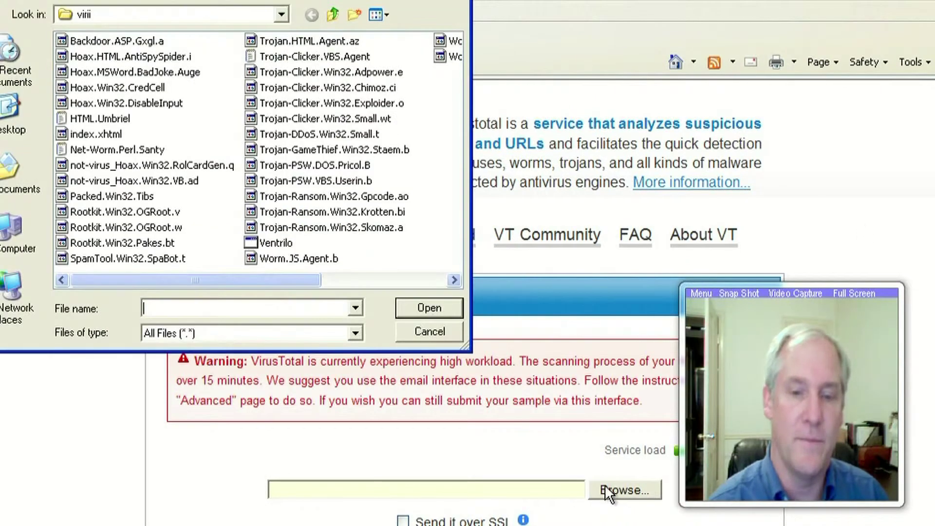
pyautogui.write('Trojan-GameThief.Win32.Staem.b')
pyautogui.press('Return')
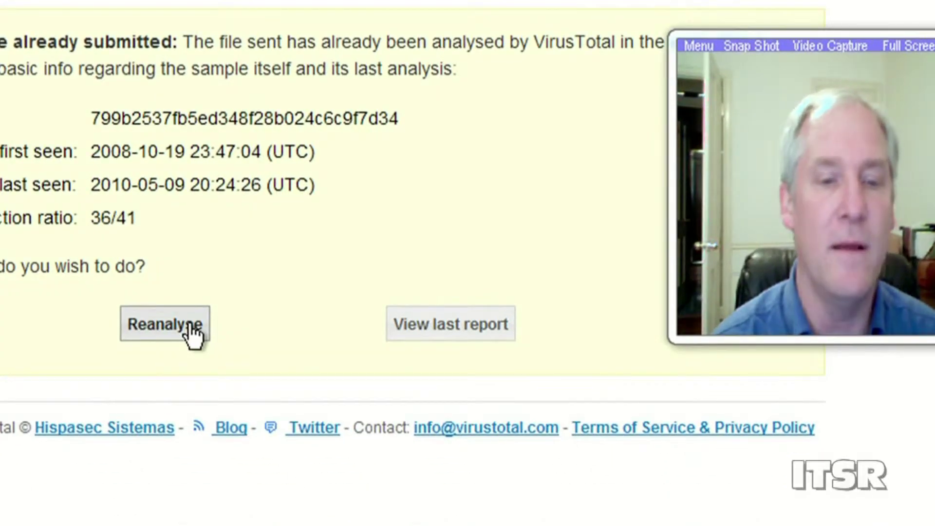
pyautogui.click(194, 334)
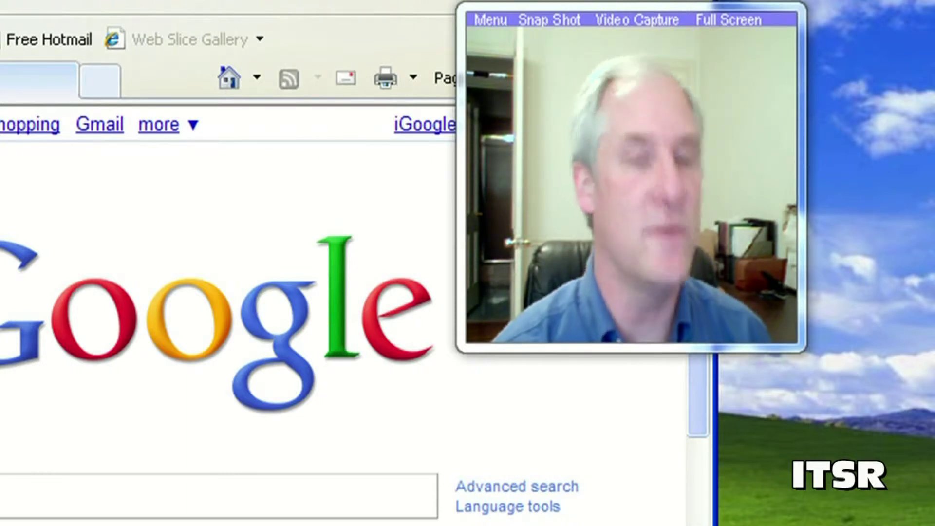
# - Load a previously visited site from the address bar suggestions
pyautogui.click(13, 13)
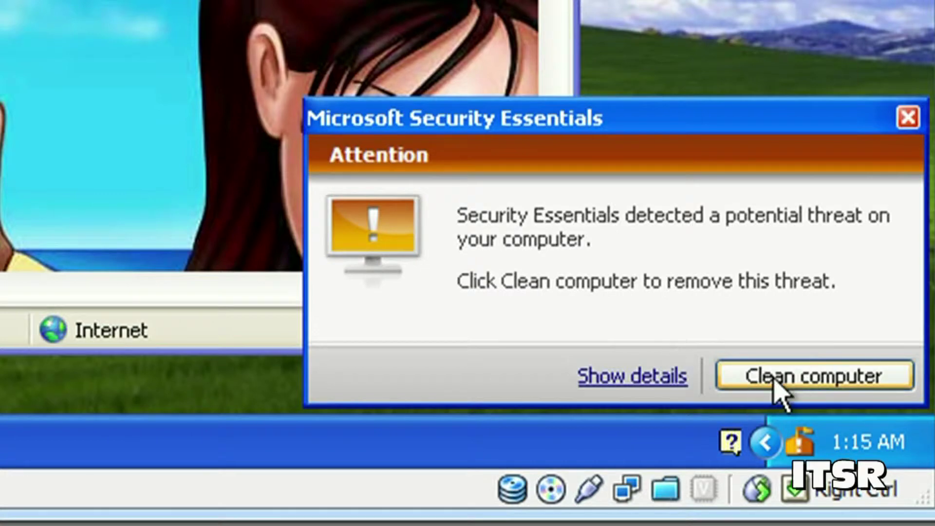
# - Set Adware:JS/Pornpop.A's action to Remove and apply it
pyautogui.click(679, 375)
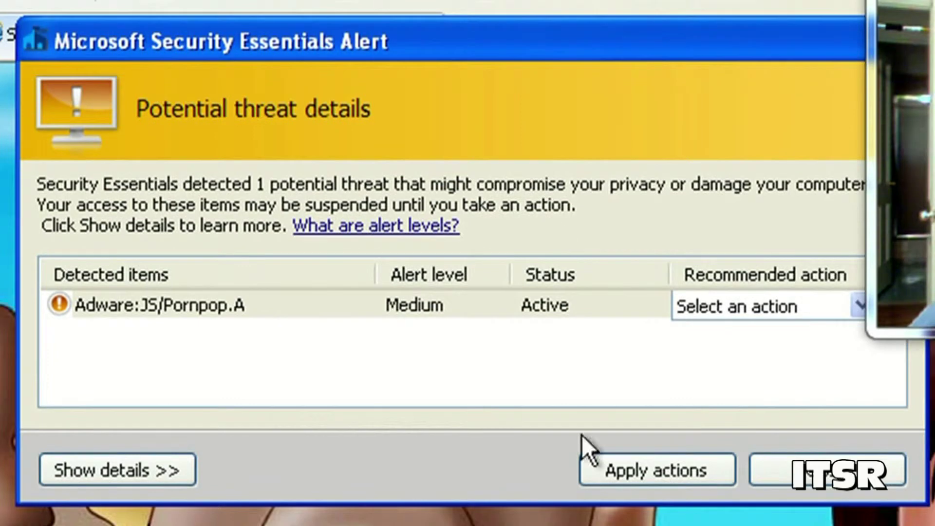
pyautogui.click(855, 308)
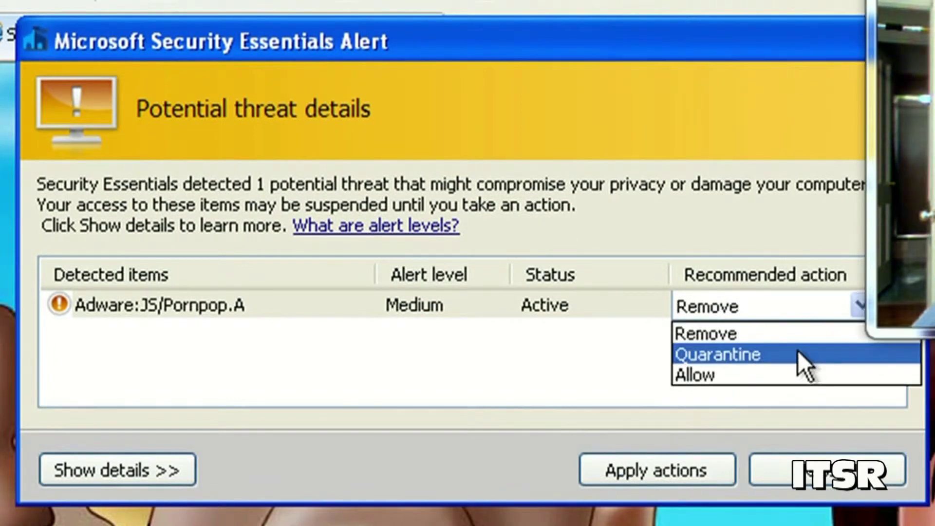
pyautogui.click(790, 340)
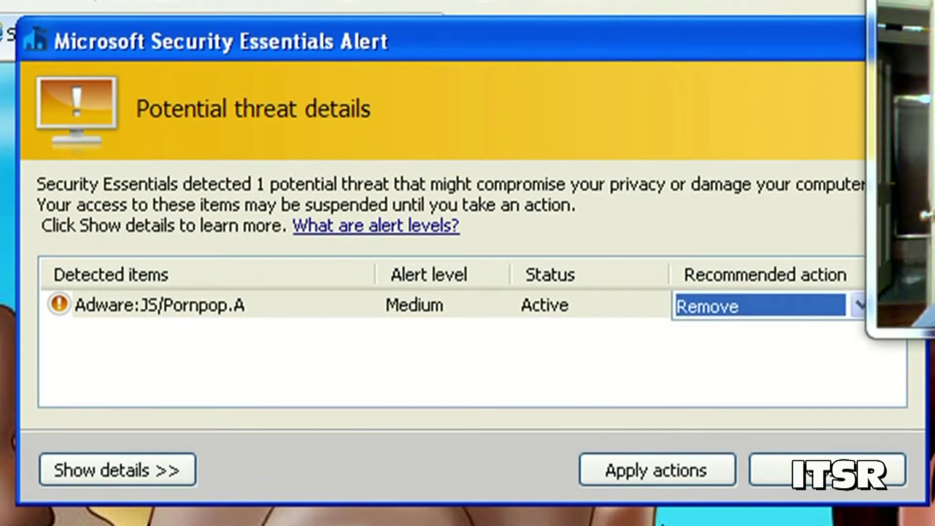
pyautogui.click(658, 480)
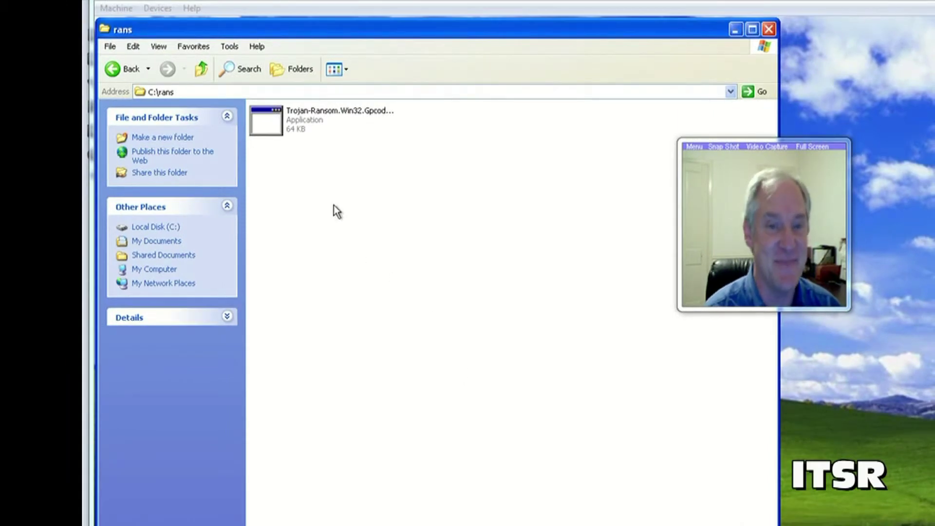
# - Launch Trojan-Ransom.Win32.Gpcode.ao from C:\rans and close the folder window
pyautogui.doubleClick(273, 133)
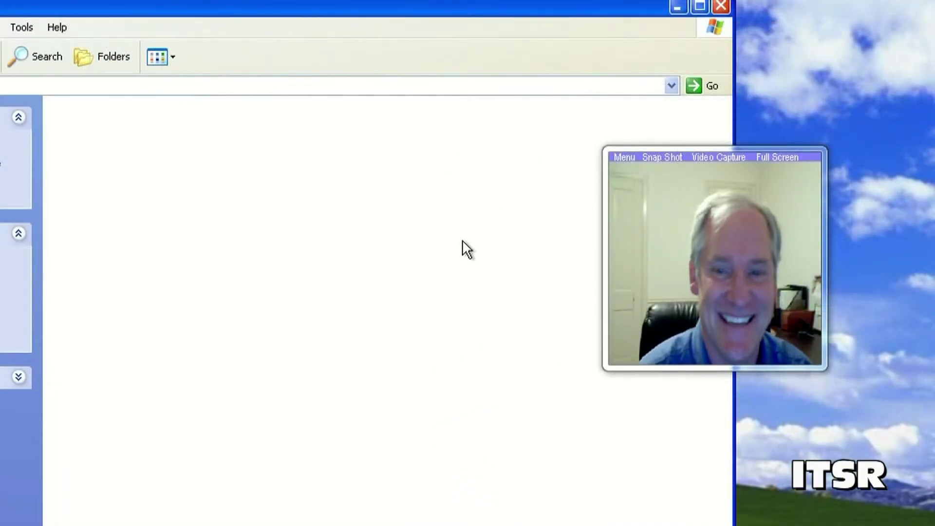
pyautogui.click(722, 8)
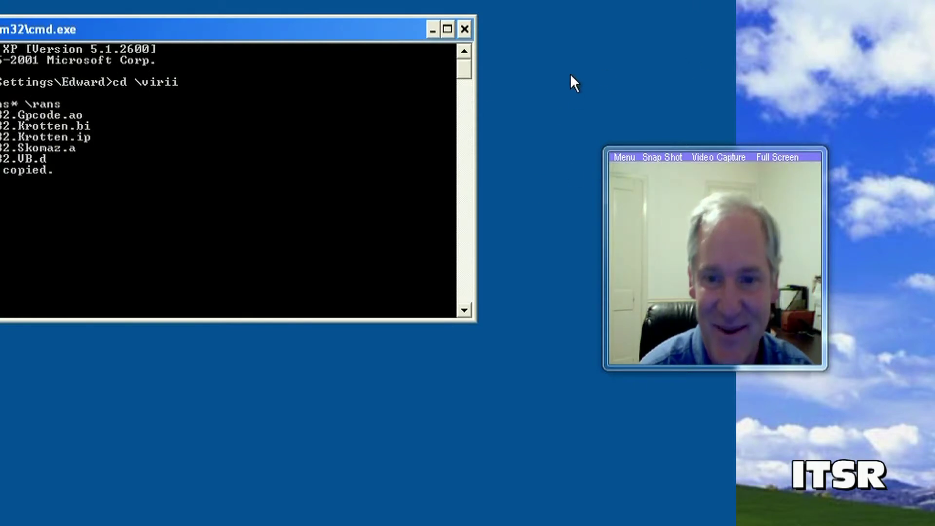
# - Move the command window lower and list the virii folder with dir
pyautogui.moveTo(489, 51); pyautogui.dragTo(493, 407)
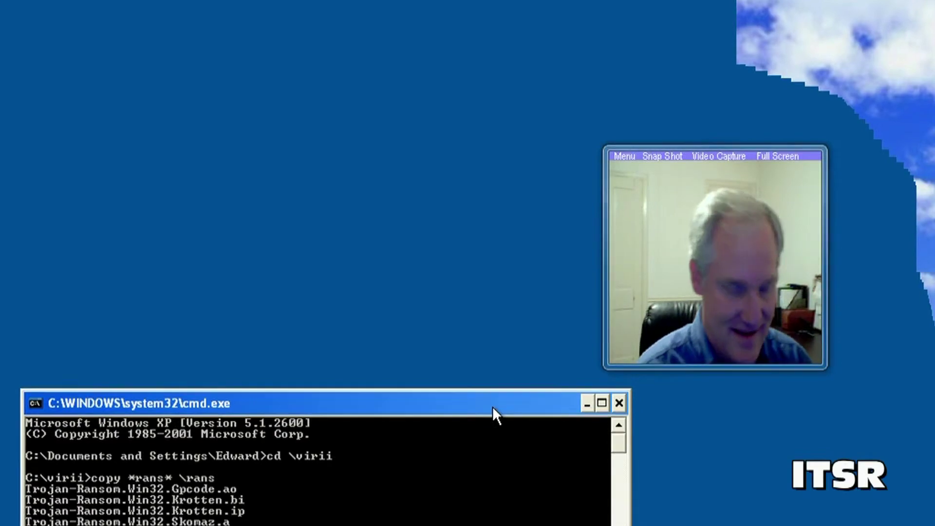
pyautogui.write('dir')
pyautogui.press('Return')
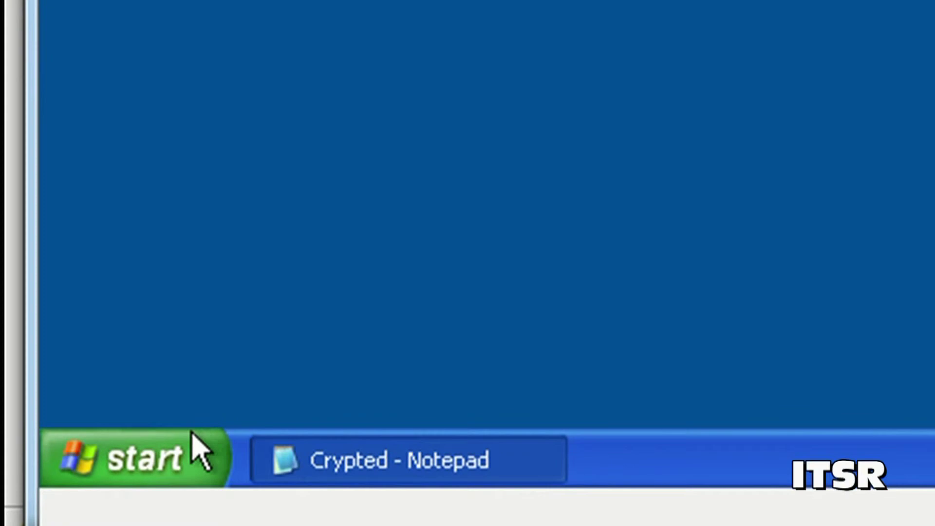
# - Open the Start menu's All Programs list to reach Windows Explorer
pyautogui.click(192, 448)
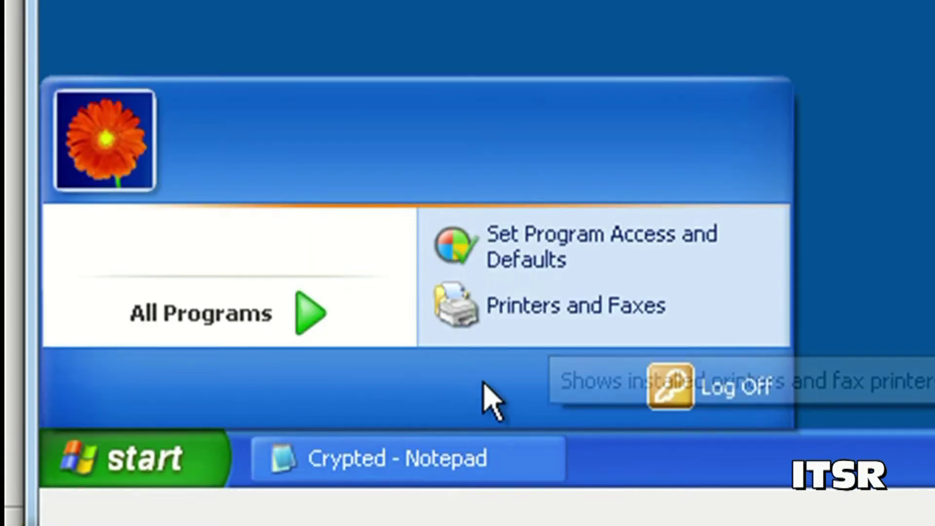
pyautogui.click(150, 317)
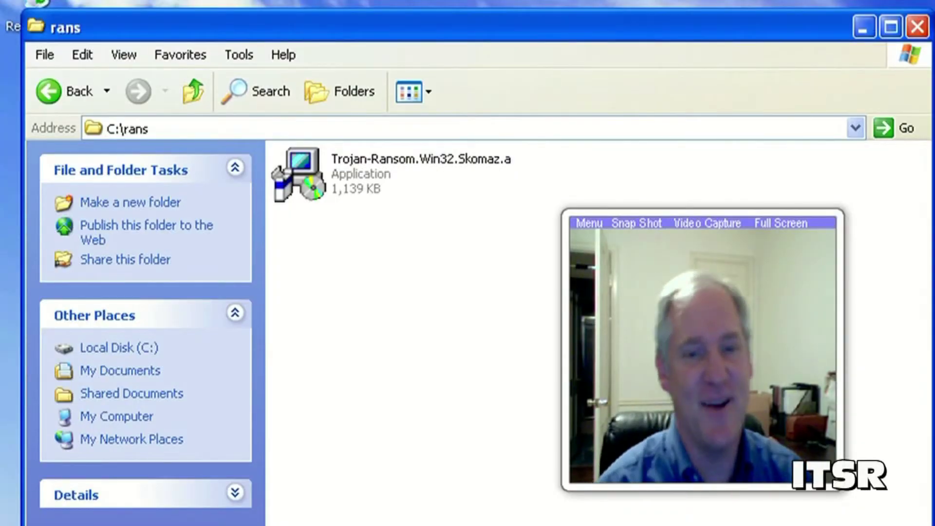
# - Launch Trojan-Ransom.Win32.Skomaz.a from the rans folder
pyautogui.doubleClick(322, 183)
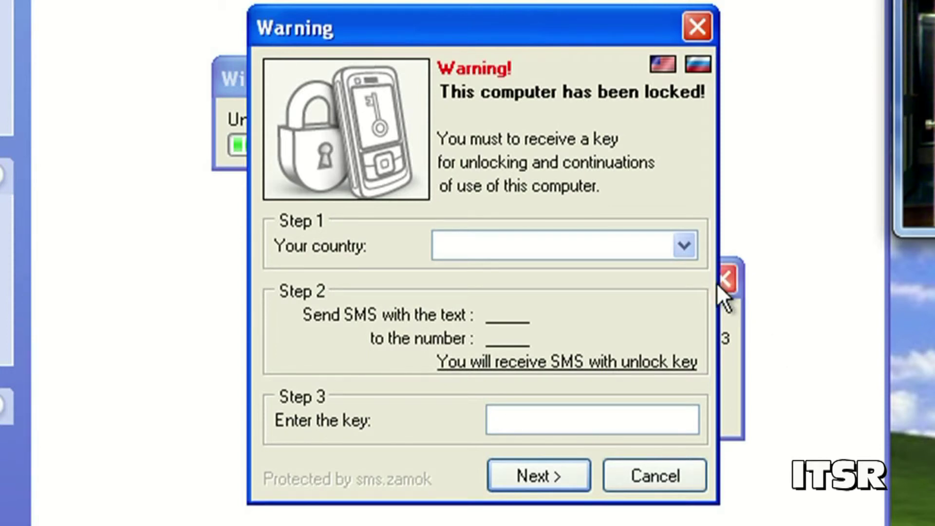
# - Choose Portugal as country, submit an empty key, and dismiss the Wrong key message
pyautogui.hotkey('alt', 'Down')
pyautogui.moveTo(686, 363); pyautogui.dragTo(689, 294)
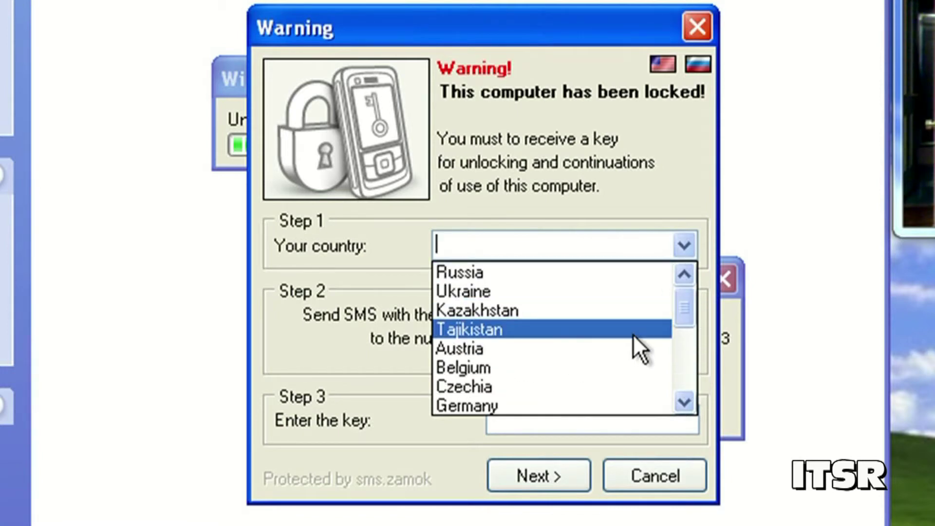
pyautogui.moveTo(693, 327); pyautogui.dragTo(692, 349)
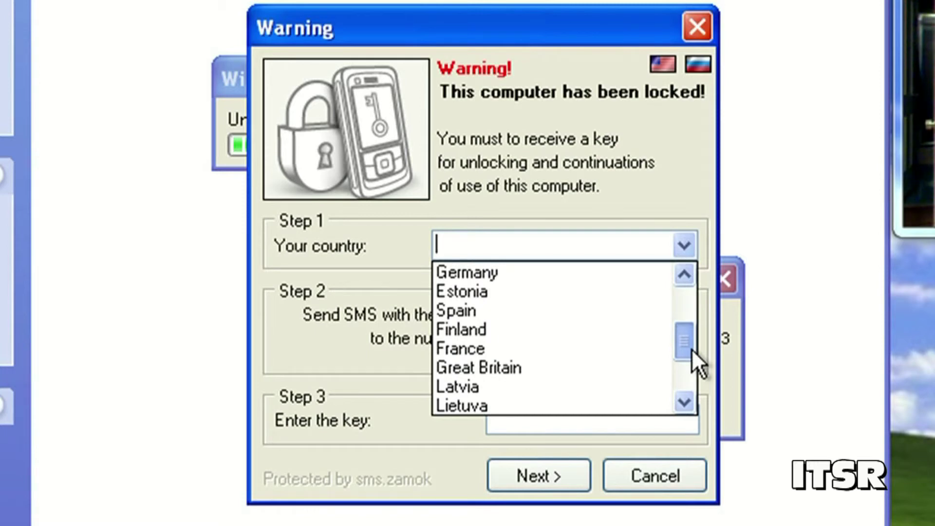
pyautogui.click(581, 372)
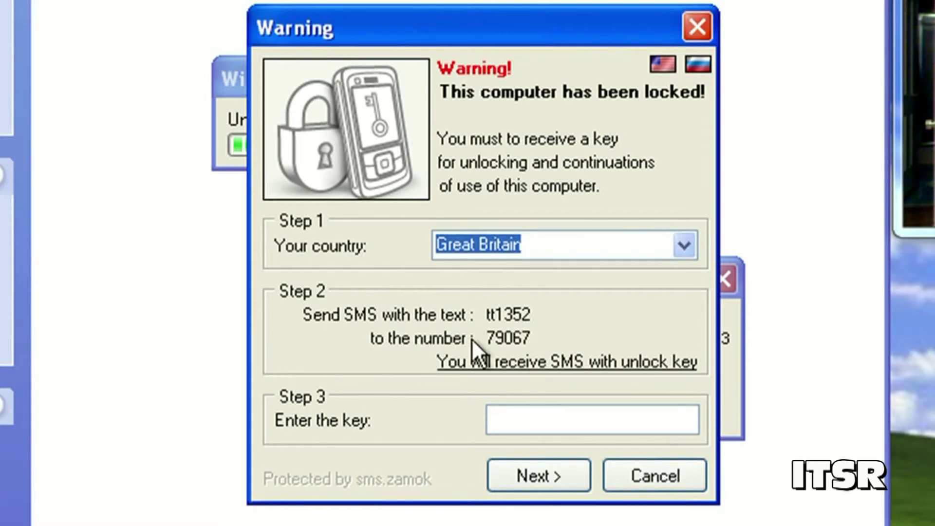
pyautogui.press('p')
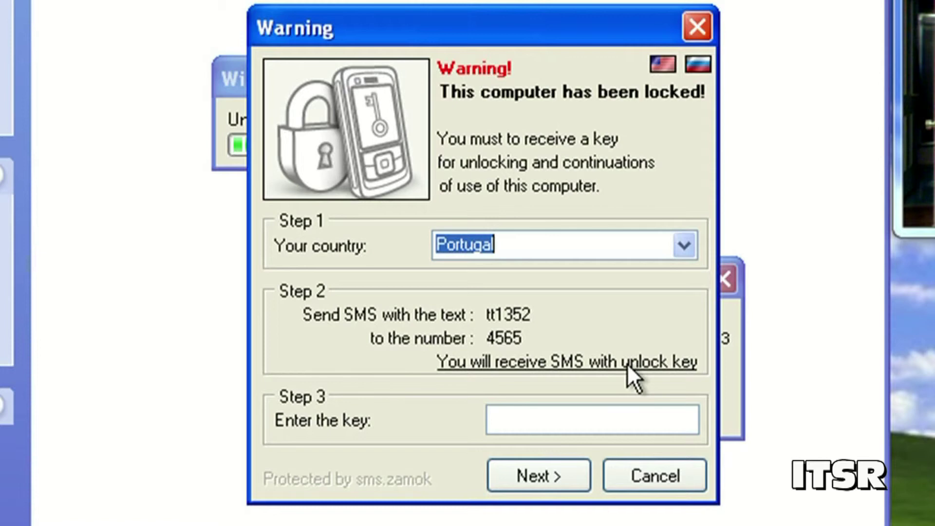
pyautogui.click(583, 478)
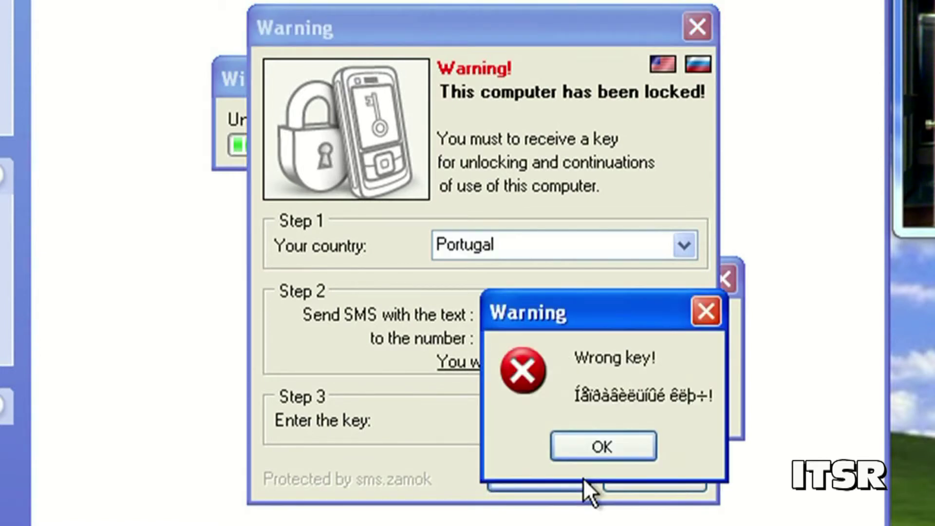
pyautogui.click(613, 444)
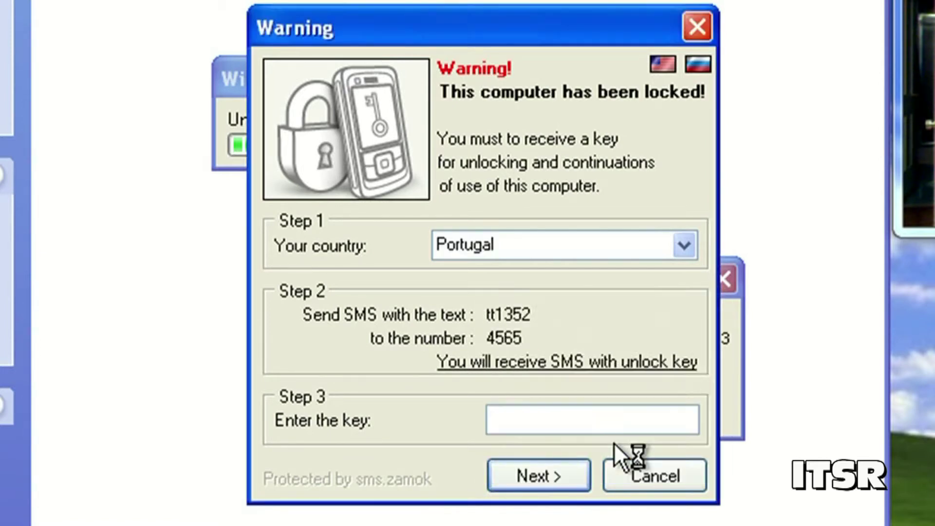